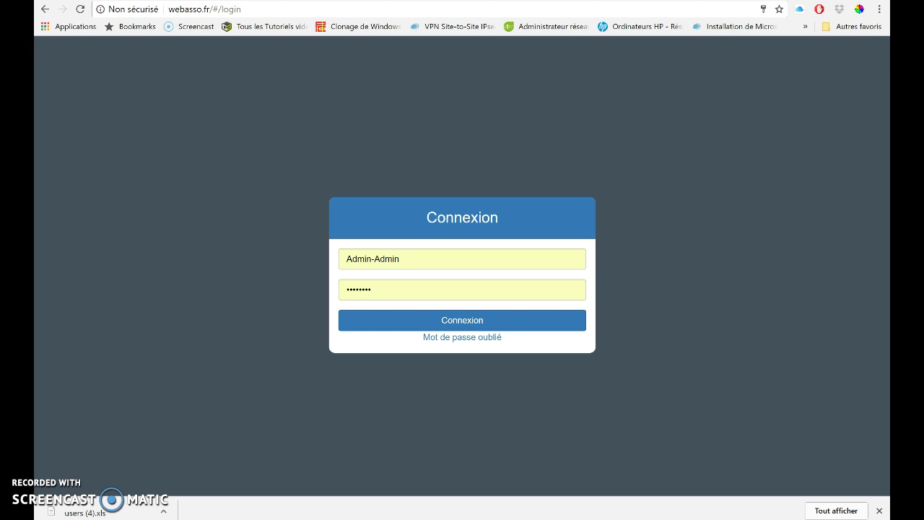
Log in with the prefilled credentials and open the course management page (Gestion des cours).
left_click(432, 325)
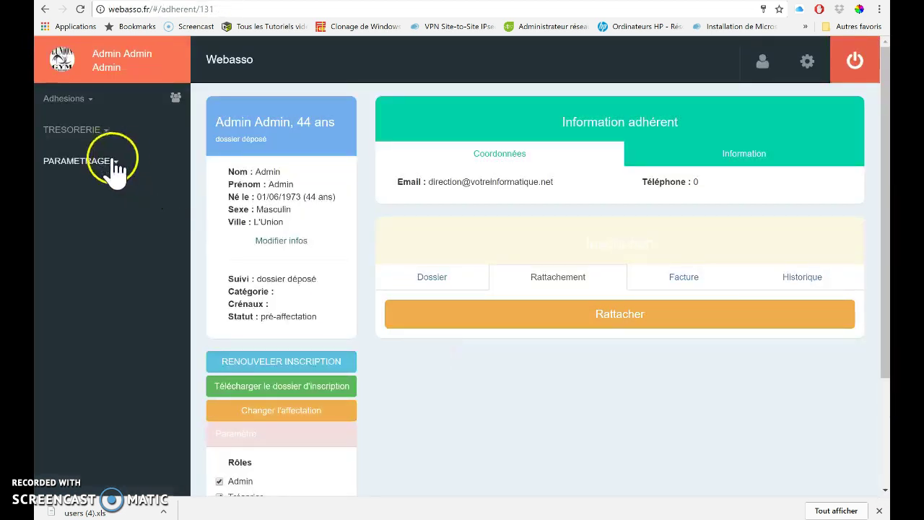
left_click(112, 162)
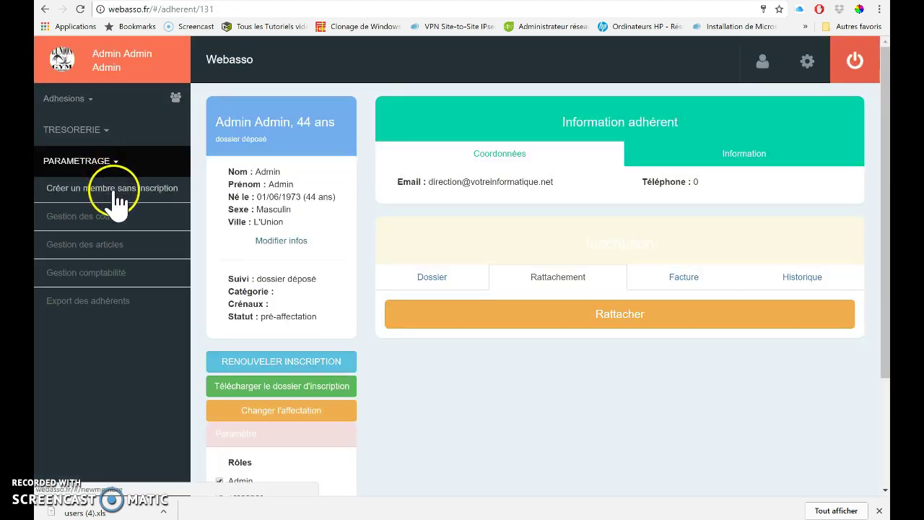
left_click(114, 220)
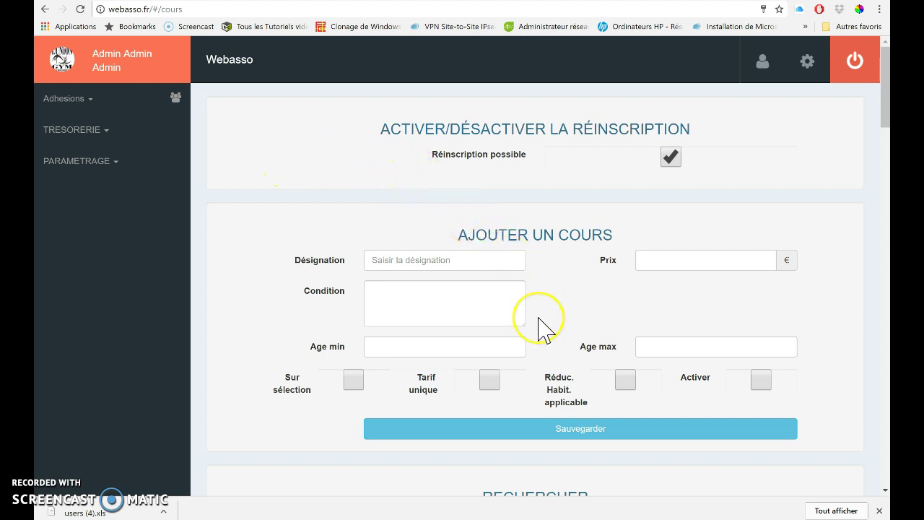
Give the new course the designation "Cours de golf Adulte" and the condition "Ouvert aux adultes de niveau 2 et 3 uniquement".
scroll(541, 328, "down", 2)
scroll(542, 328, "up", 1)
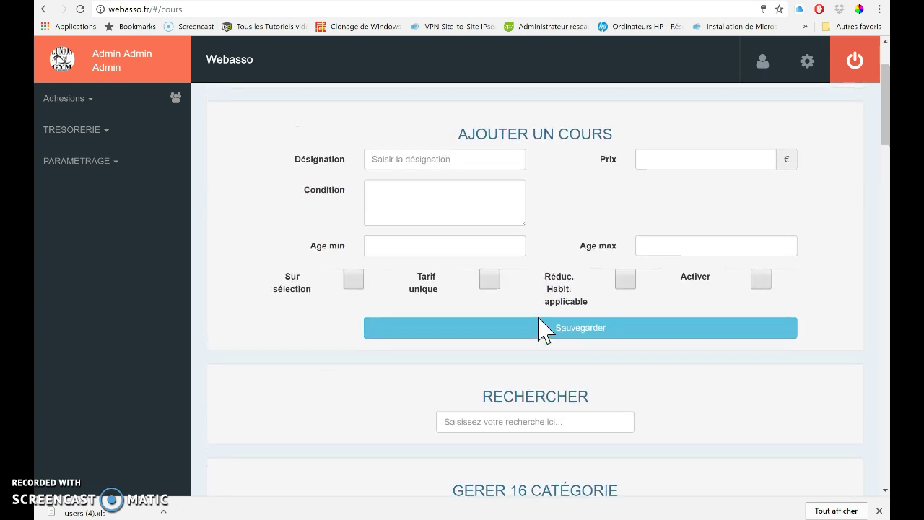
left_click(394, 159)
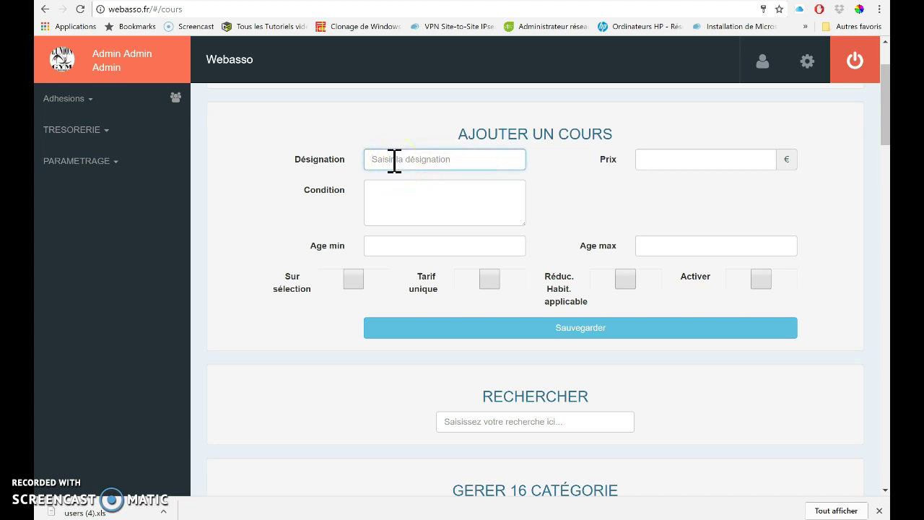
type("Cours de golf Adulte")
left_click(383, 202)
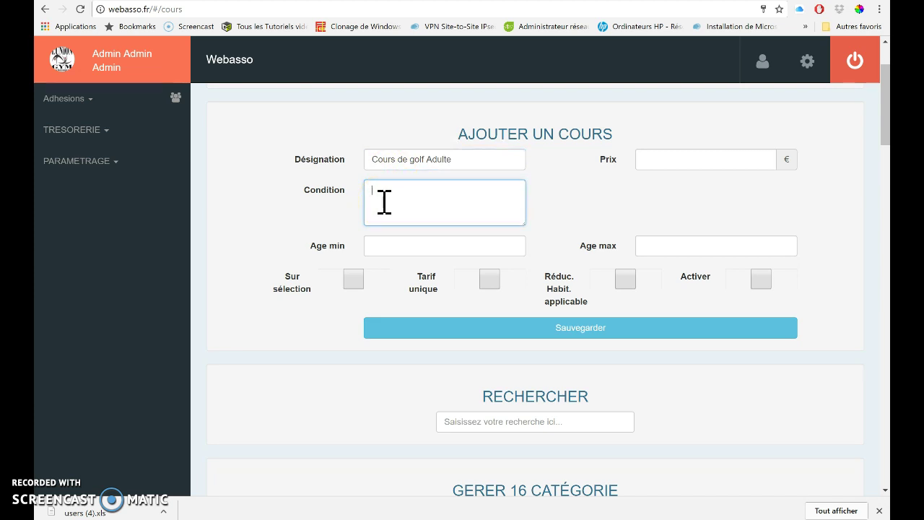
type("Ouvert aux adultes de niveaux")
key("BackSpace")
type("2 et 3 uniquement")
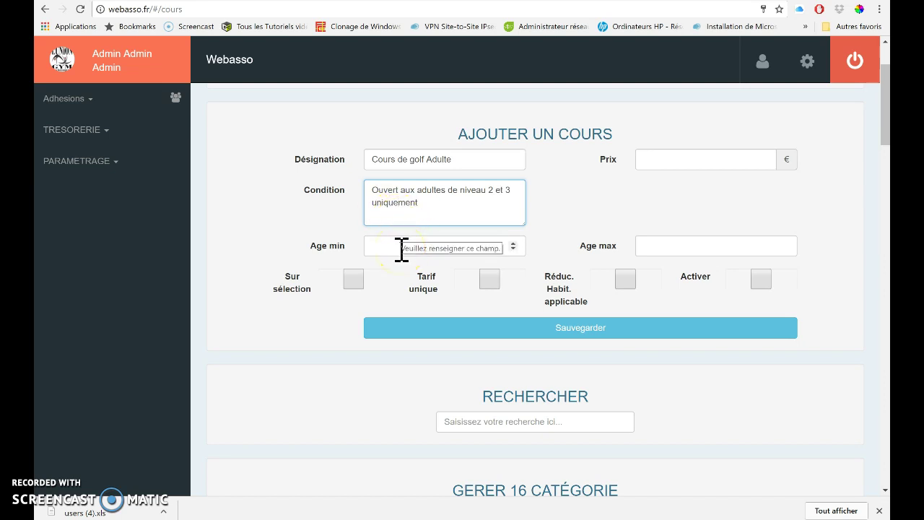
Set the new course's minimum age to 18 and maximum age to 77.
left_click(514, 248)
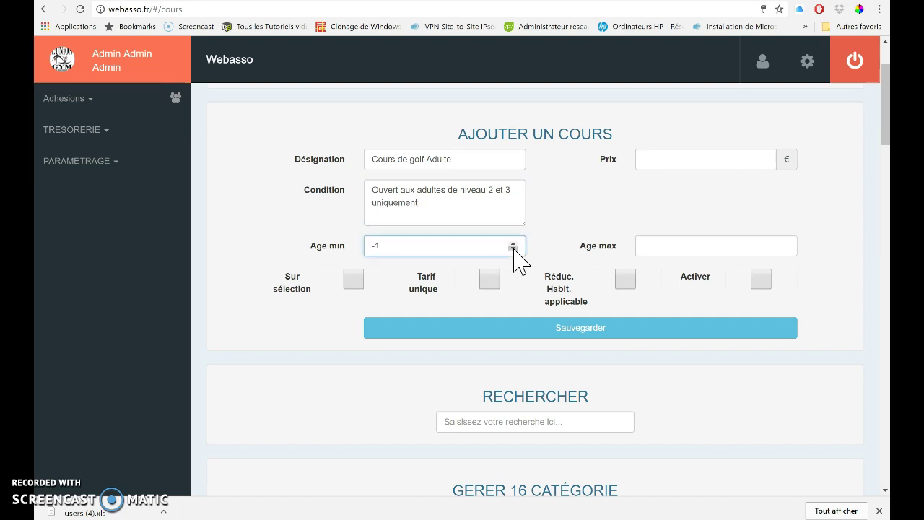
double_click(514, 243)
left_click(513, 248)
left_click(513, 243)
type("7")
left_click(513, 243)
left_click(785, 248)
left_click(784, 244)
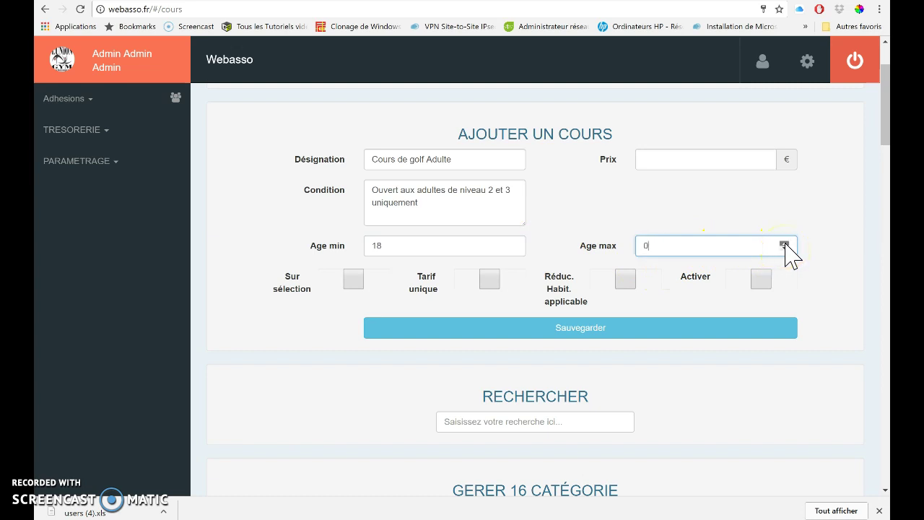
left_click_drag(784, 245, 785, 245)
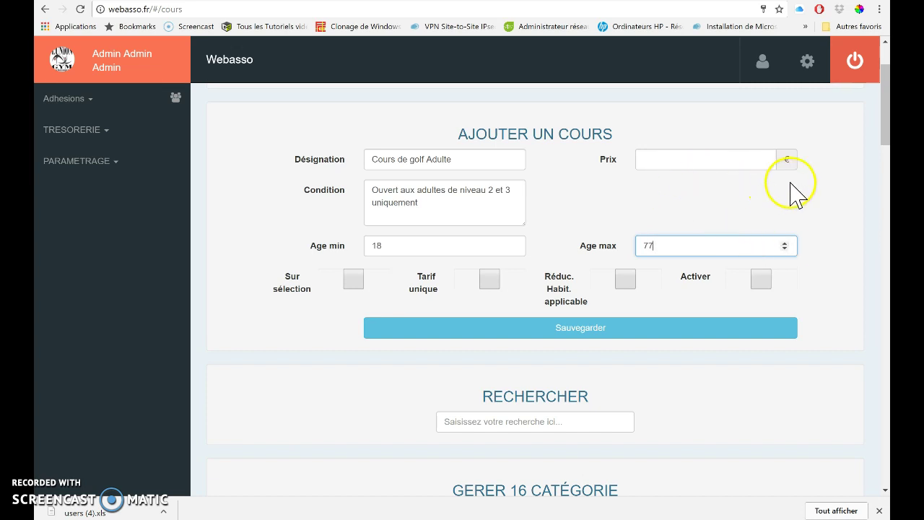
Set the course price to 345 €, enable only Tarif unique, and save the new course.
left_click(698, 165)
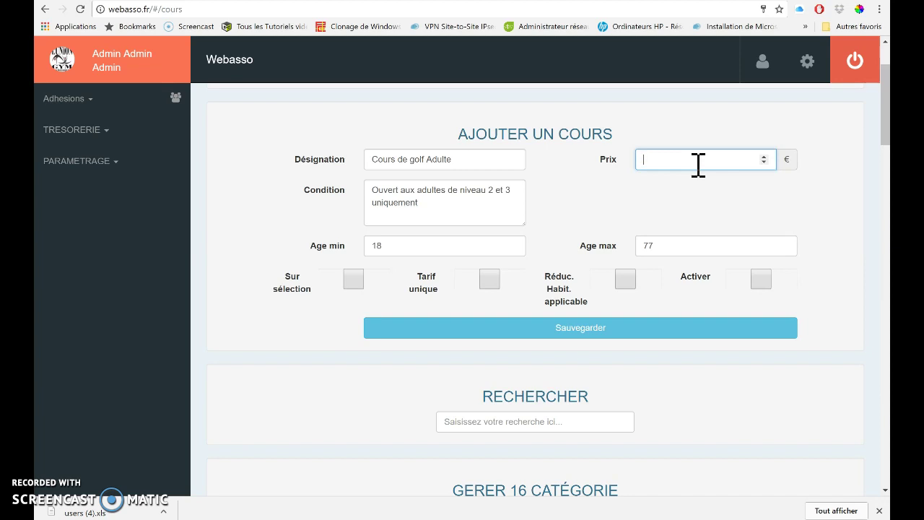
type("345")
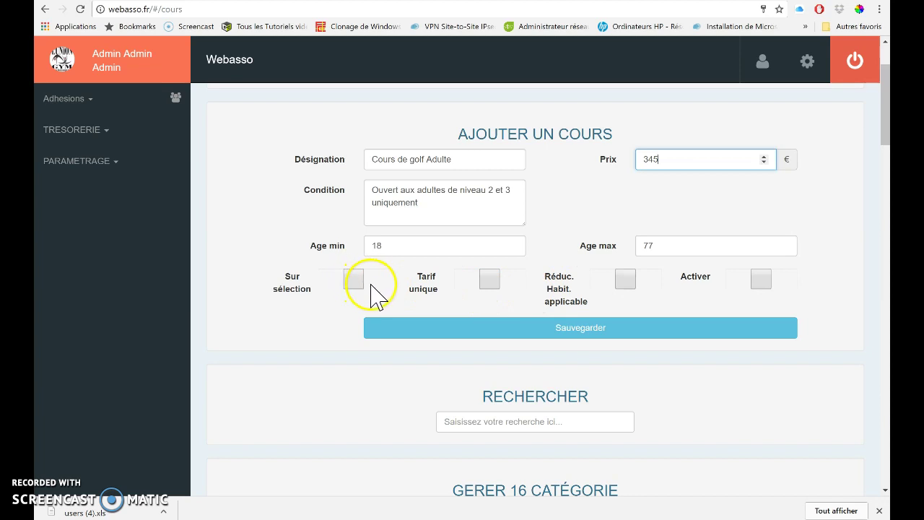
left_click(629, 280)
left_click(632, 277)
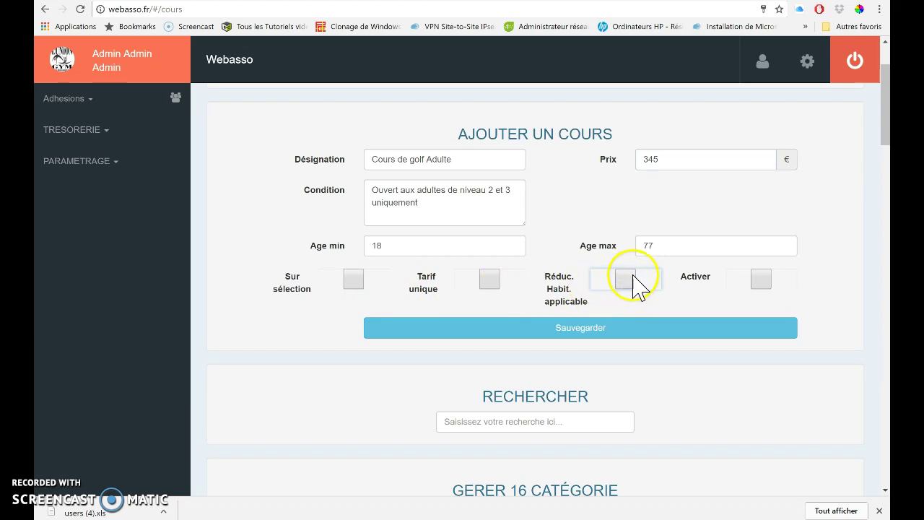
left_click(496, 280)
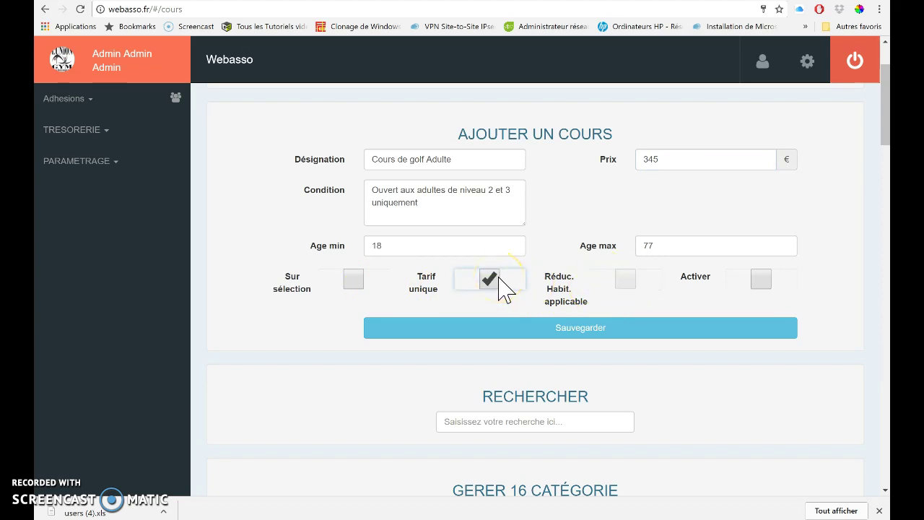
left_click(532, 325)
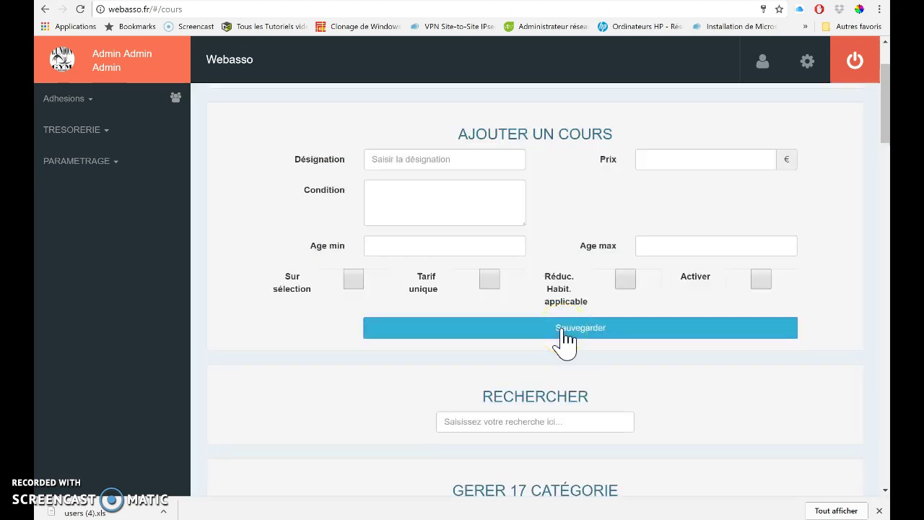
Edit the Cours de golf Adulte entry in the category table to make it active, and validate the change.
scroll(564, 341, "down", 6)
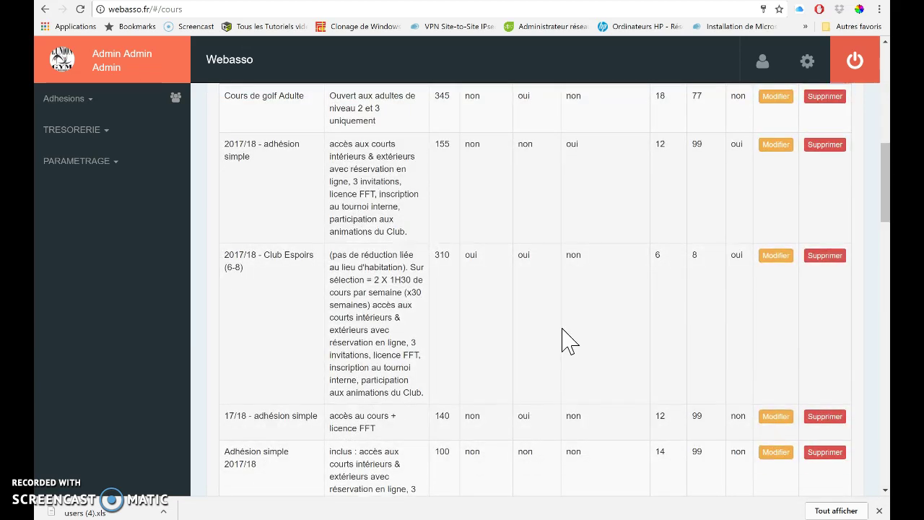
scroll(565, 341, "up", 4)
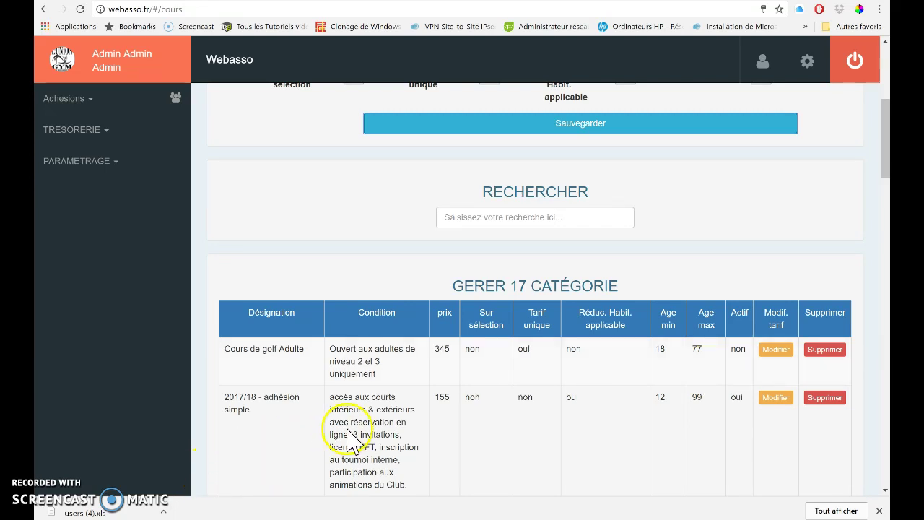
left_click(778, 351)
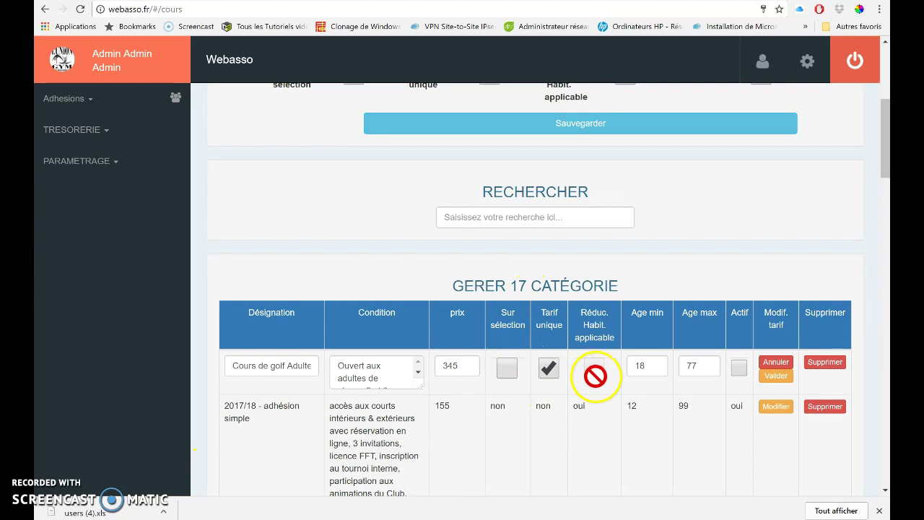
left_click(739, 369)
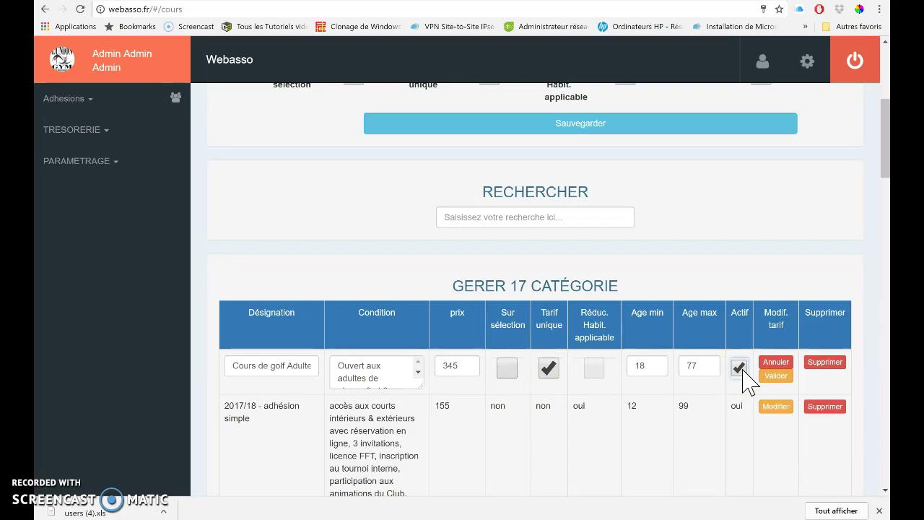
left_click(740, 369)
left_click(740, 368)
left_click(773, 376)
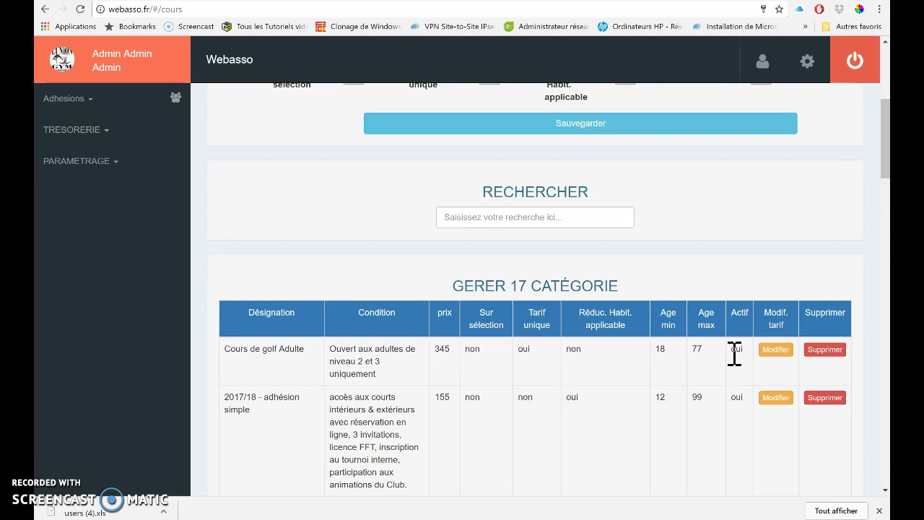
Look over the category table and search it for "golf".
scroll(734, 353, "down", 2)
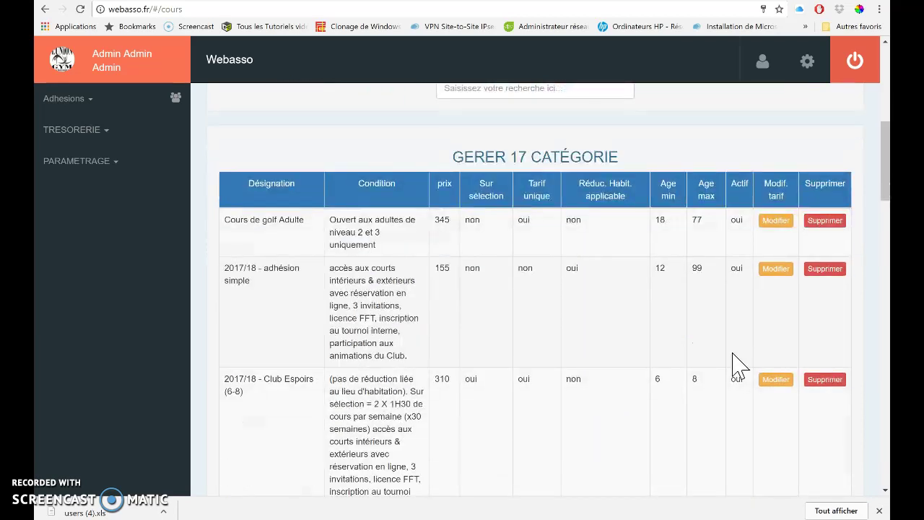
scroll(736, 364, "down", 5)
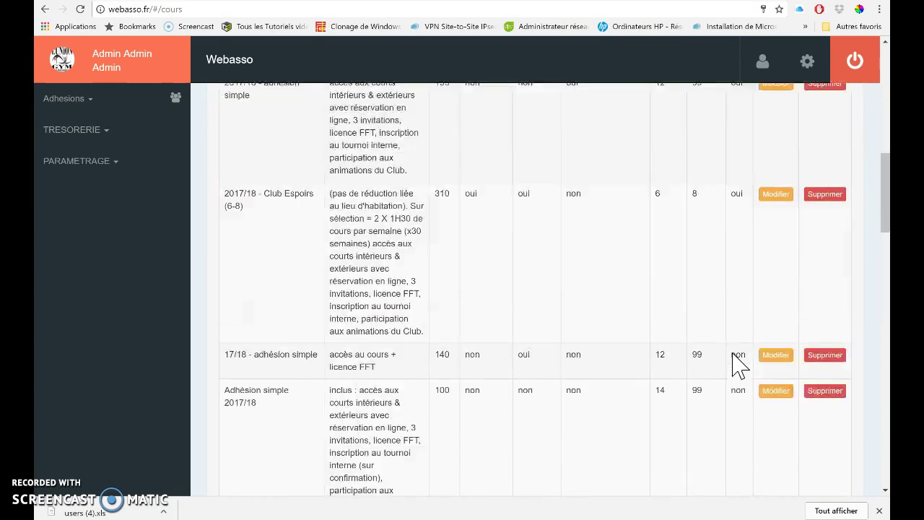
scroll(733, 354, "up", 7)
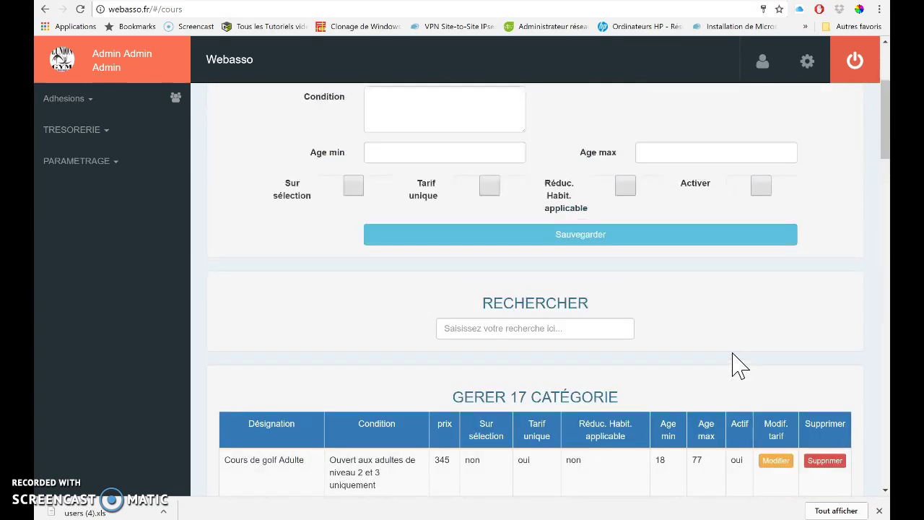
scroll(732, 364, "down", 2)
left_click(693, 370)
left_click(825, 342)
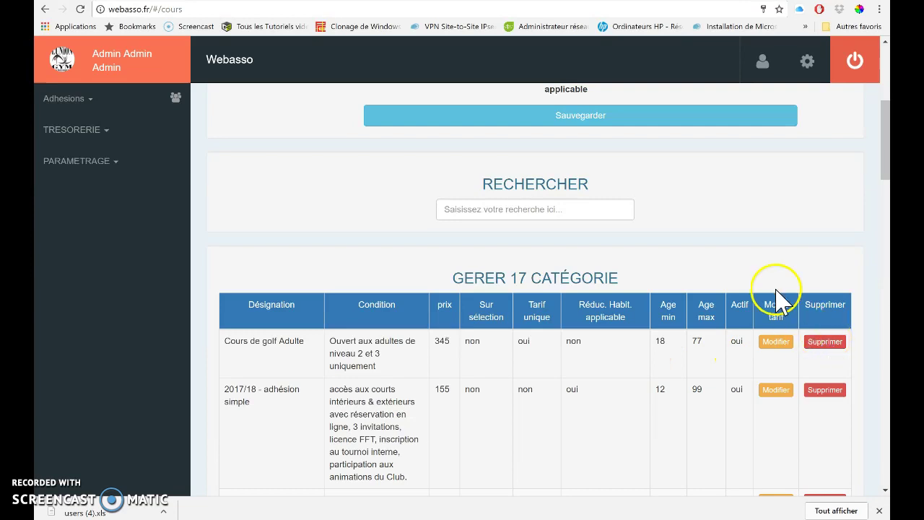
left_click(502, 214)
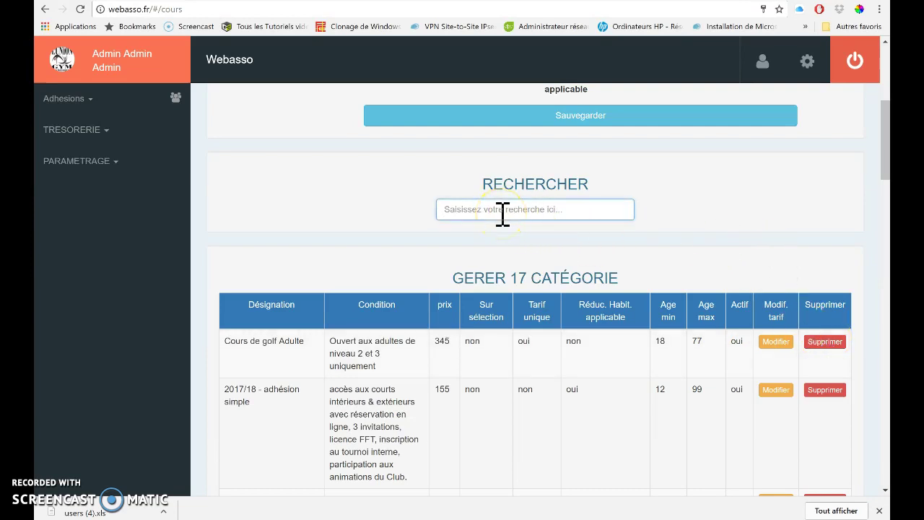
type("golf")
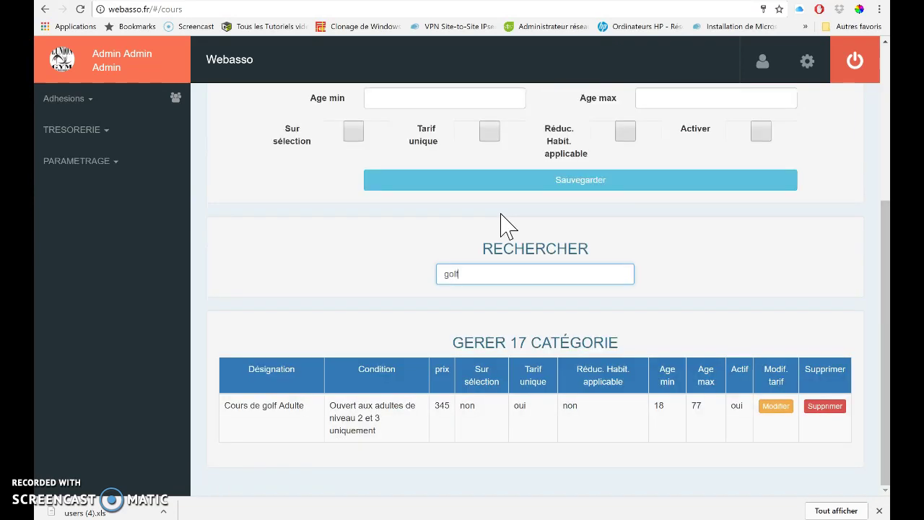
Replace the search term with 345 to find courses by price, and clear the search.
key("BackSpace")
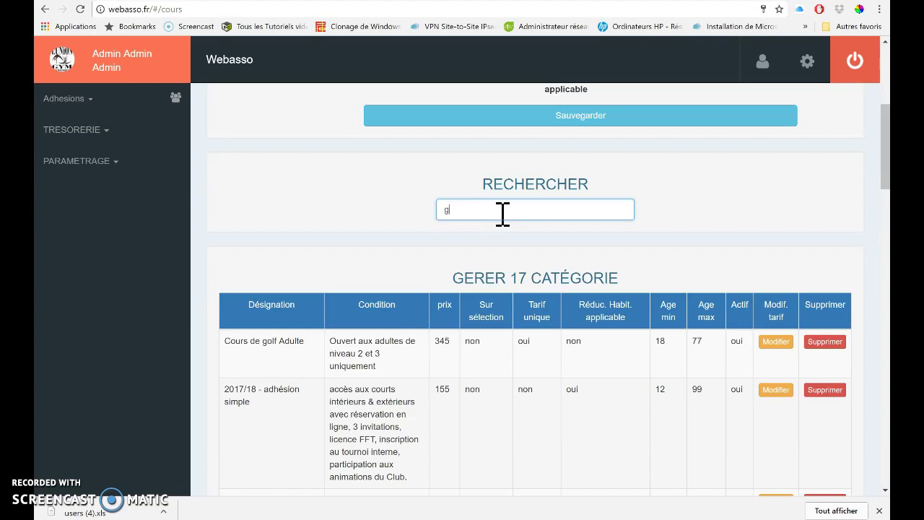
type("345")
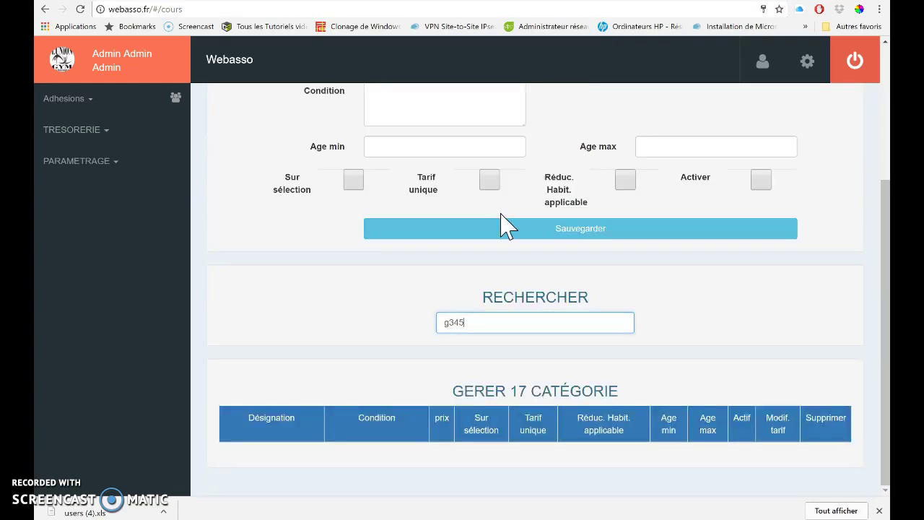
key("BackSpace")
key("BackSpace")
key("BackSpace")
key("BackSpace")
type("345")
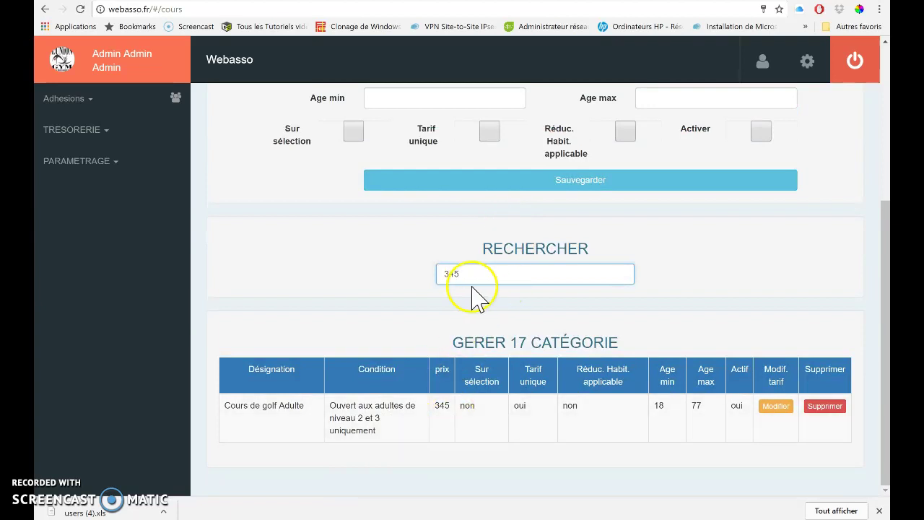
key("BackSpace")
key("BackSpace")
key("BackSpace")
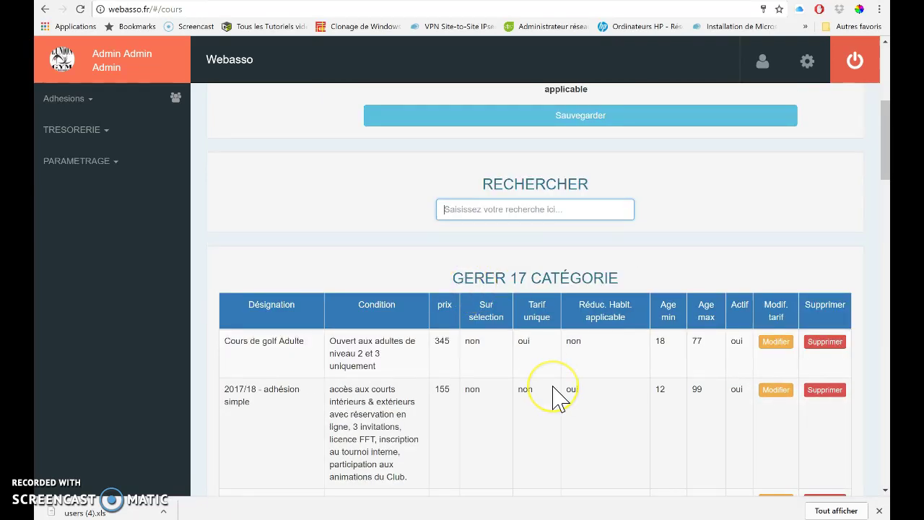
Turn the Réinscription possible option off and back on.
scroll(553, 397, "down", 9)
scroll(553, 396, "down", 3)
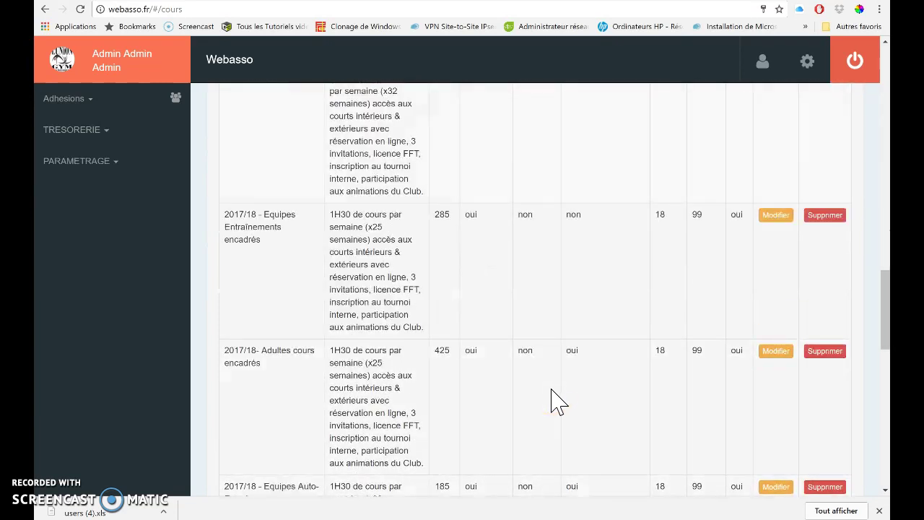
scroll(553, 397, "up", 12)
scroll(552, 389, "up", 1)
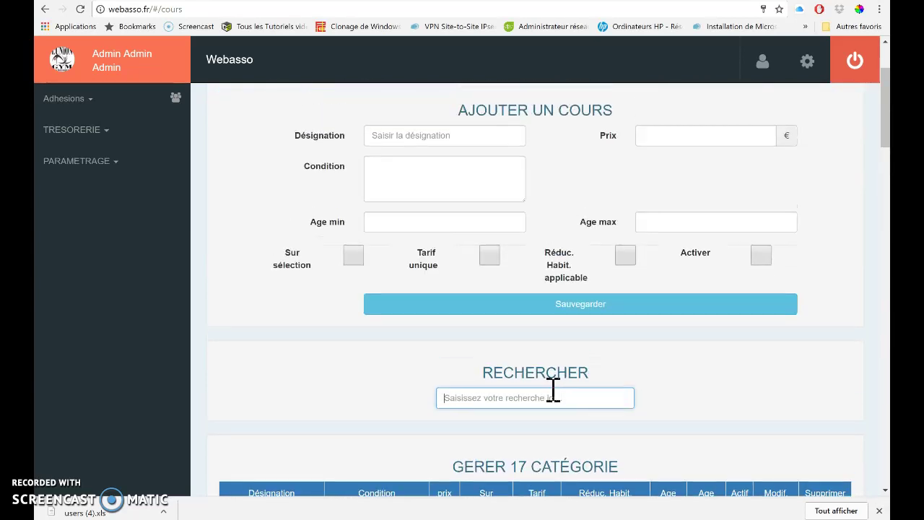
scroll(553, 389, "up", 2)
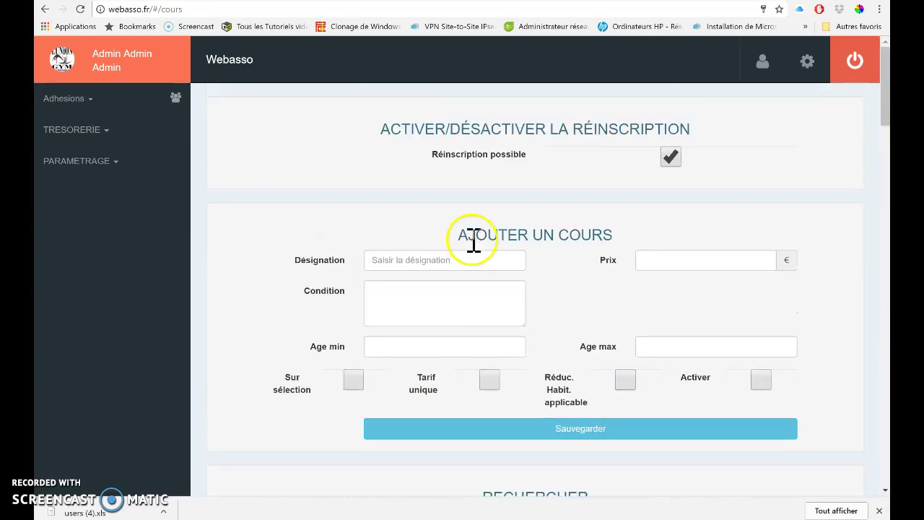
left_click(672, 156)
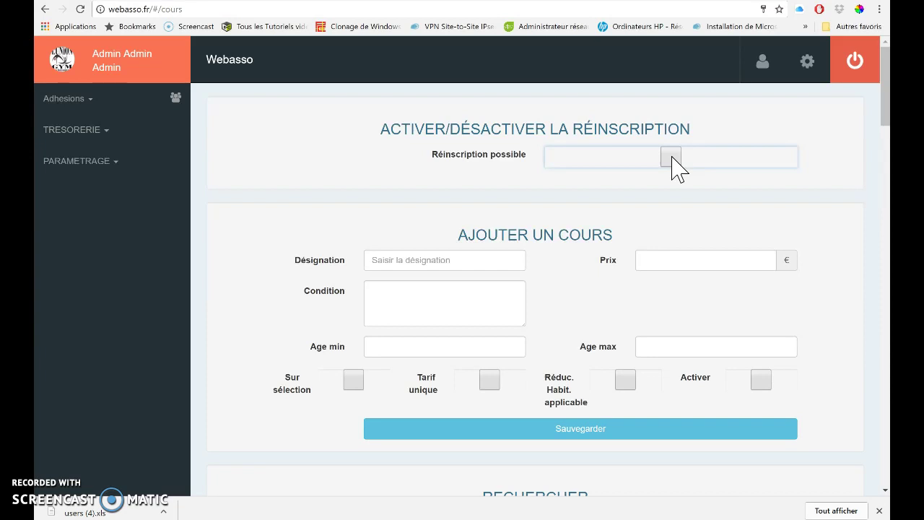
left_click(670, 157)
left_click(383, 153)
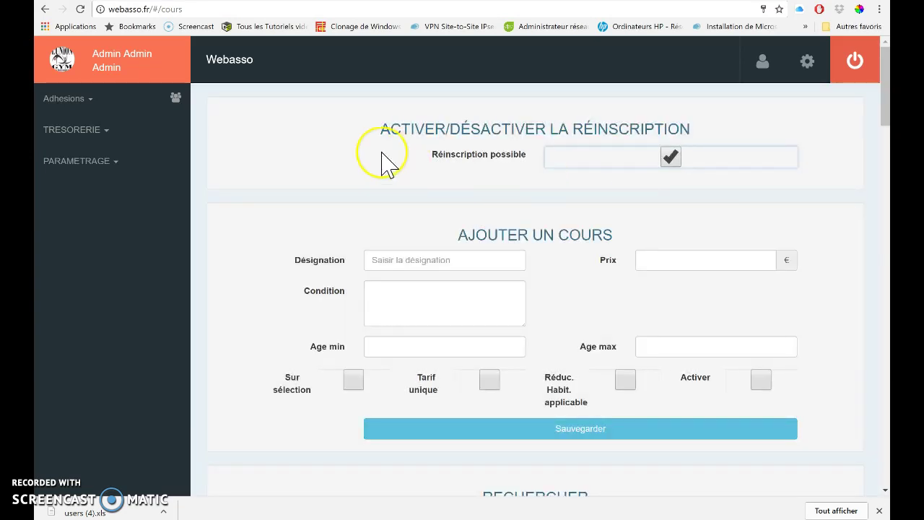